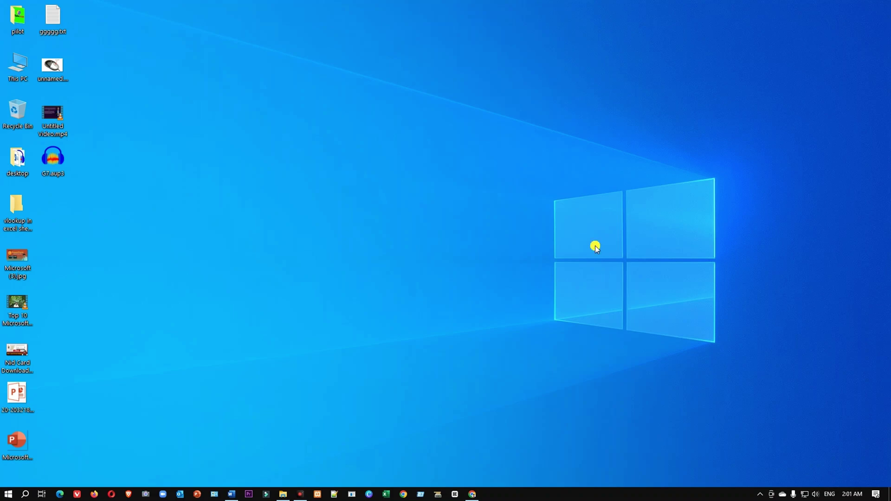
Search Google for 'heygen' in Chrome and open the HeyGen result in a new tab.
click(399, 494)
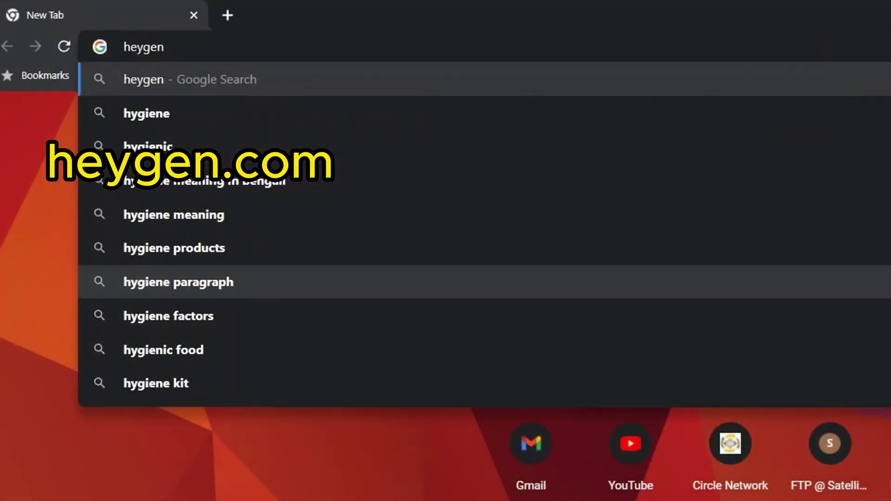
key(Return)
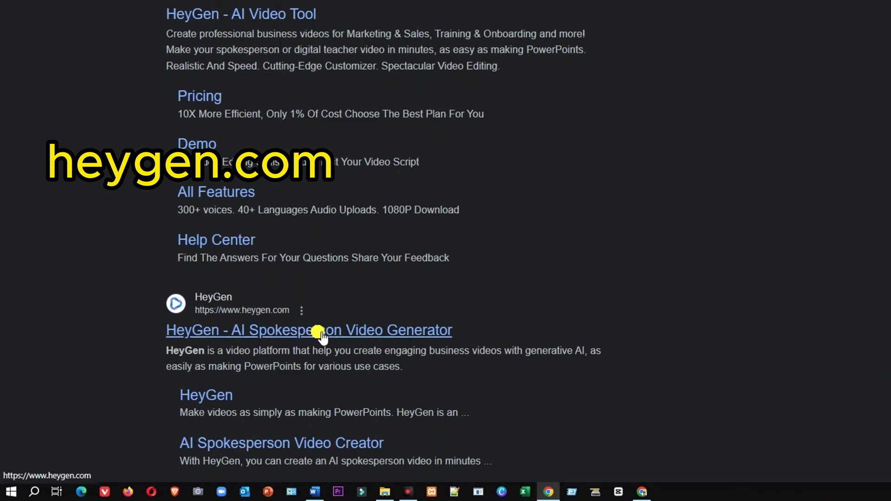
right_click(317, 331)
click(249, 382)
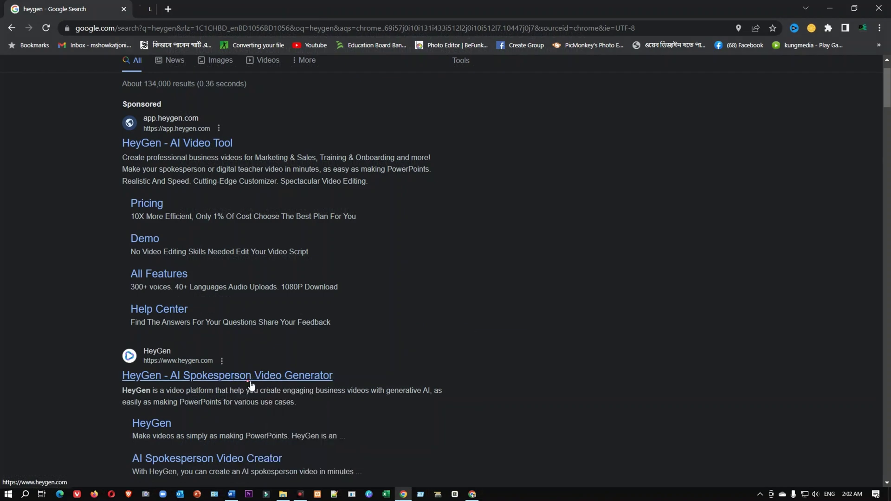
click(181, 7)
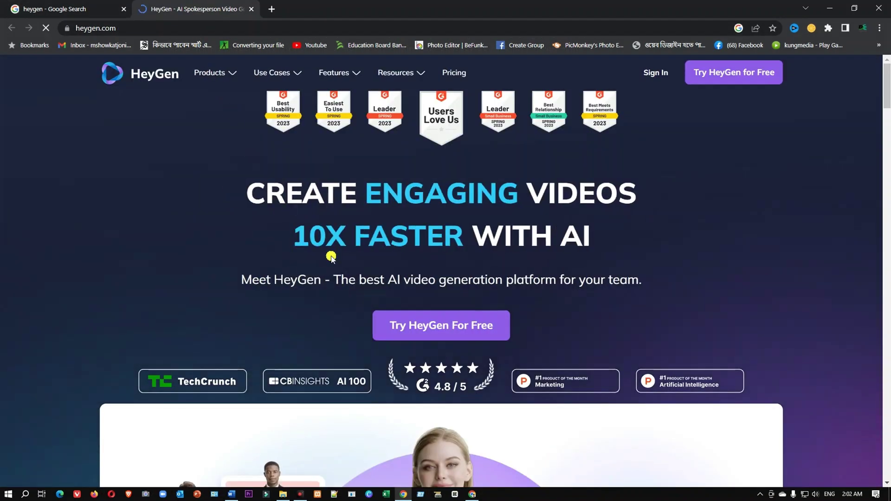
Start a free HeyGen guest session and go to the Template gallery.
click(459, 326)
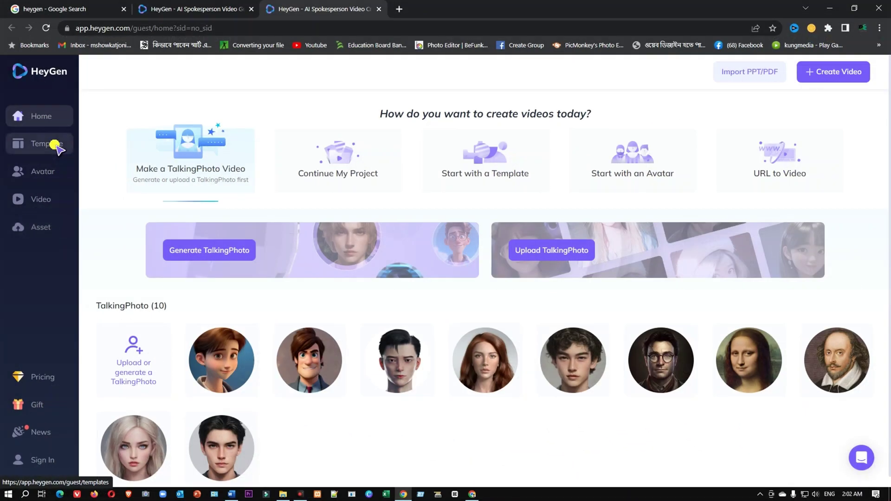
click(57, 146)
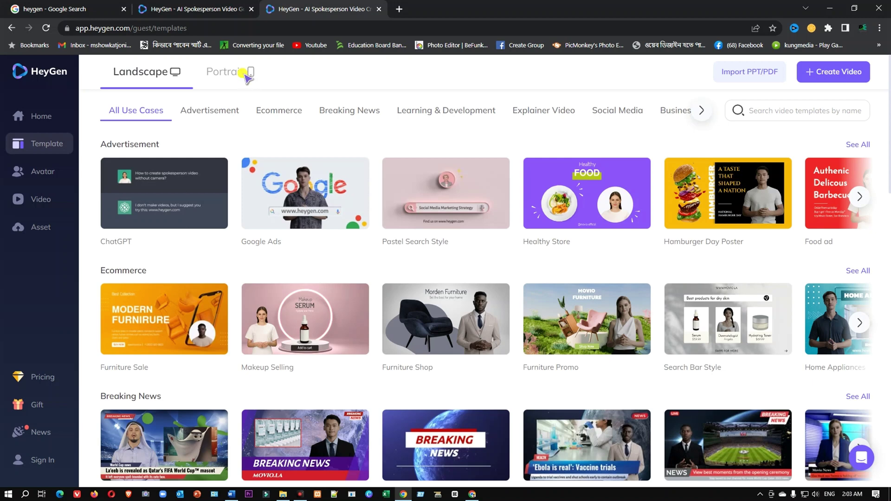
Search the templates for Tech Insight and create a new video from it.
click(40, 199)
click(48, 144)
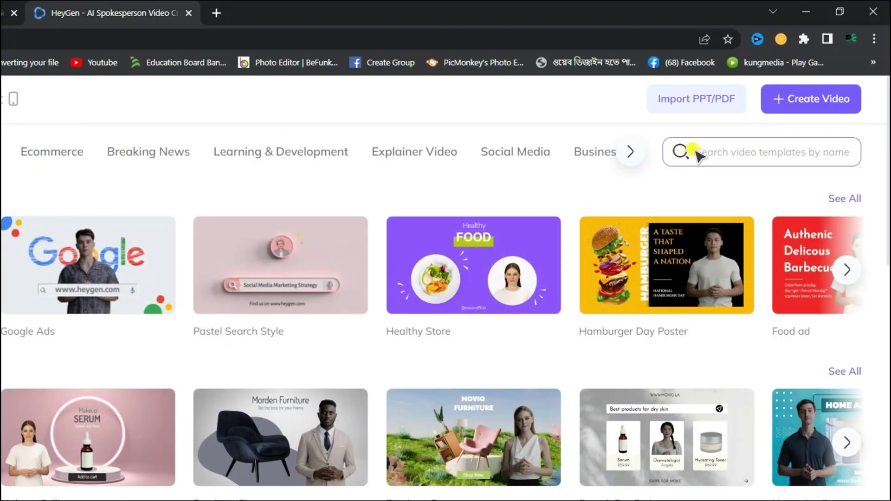
click(710, 153)
text(text)
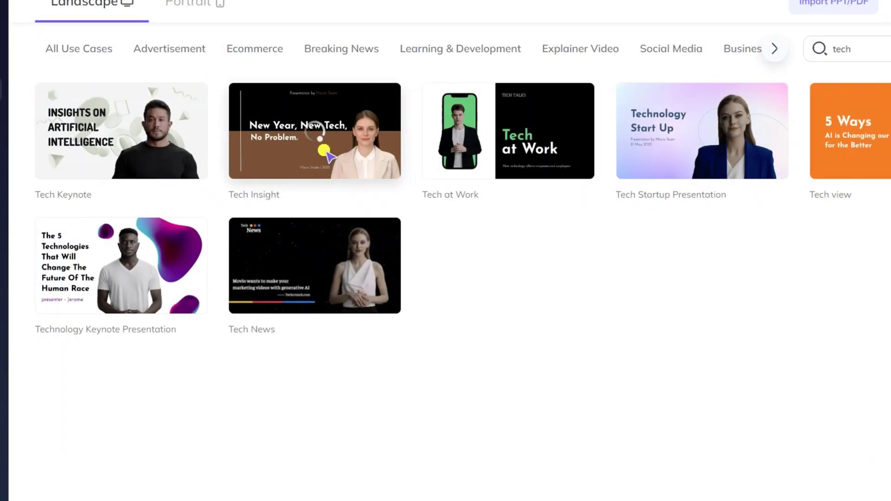
click(326, 153)
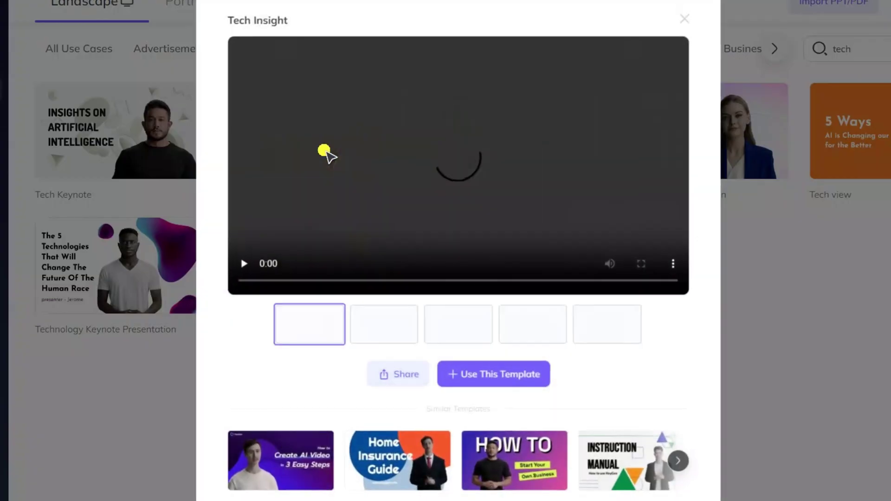
click(329, 320)
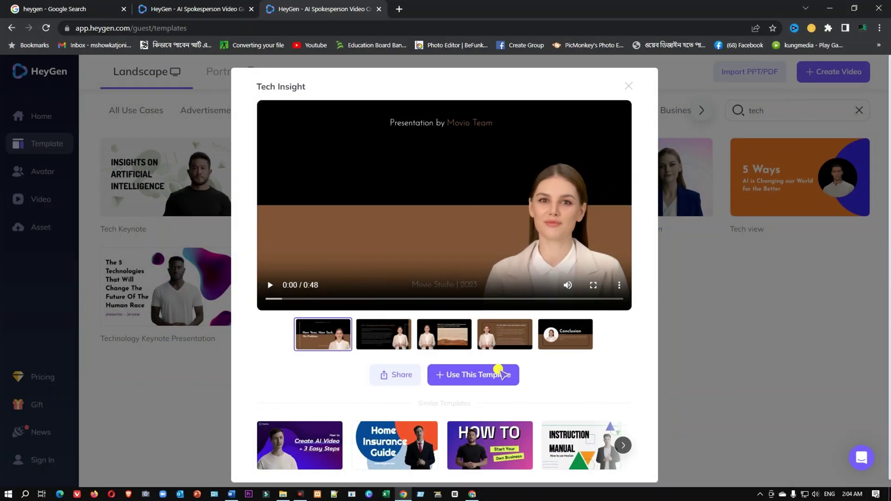
click(482, 375)
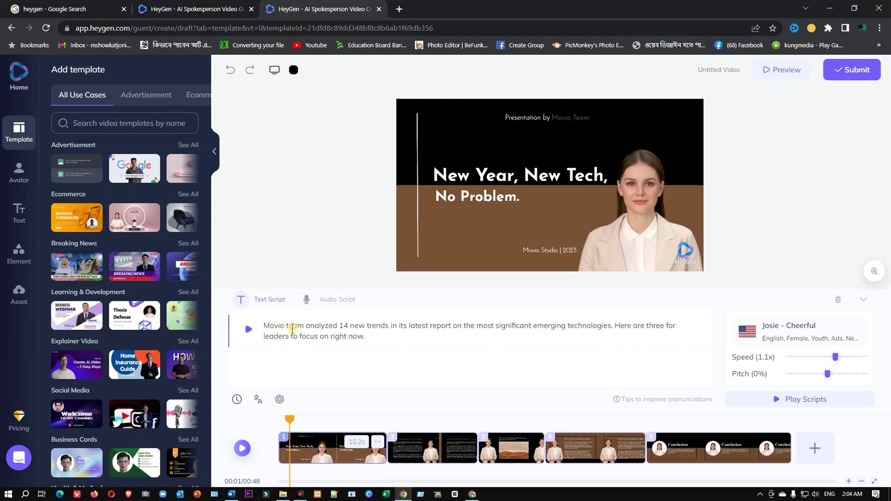
In a new tab, search 'prothom alo' and go to Prothom Alo's প্রযুক্তি section.
click(399, 9)
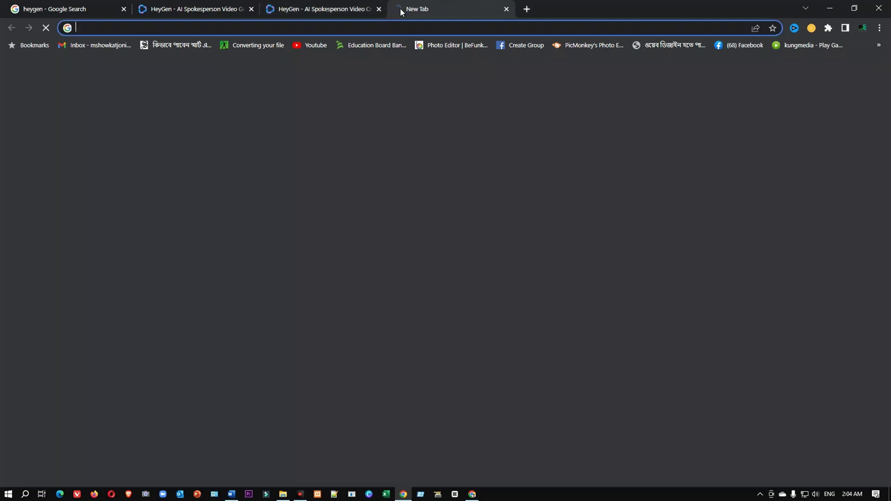
text(proth)
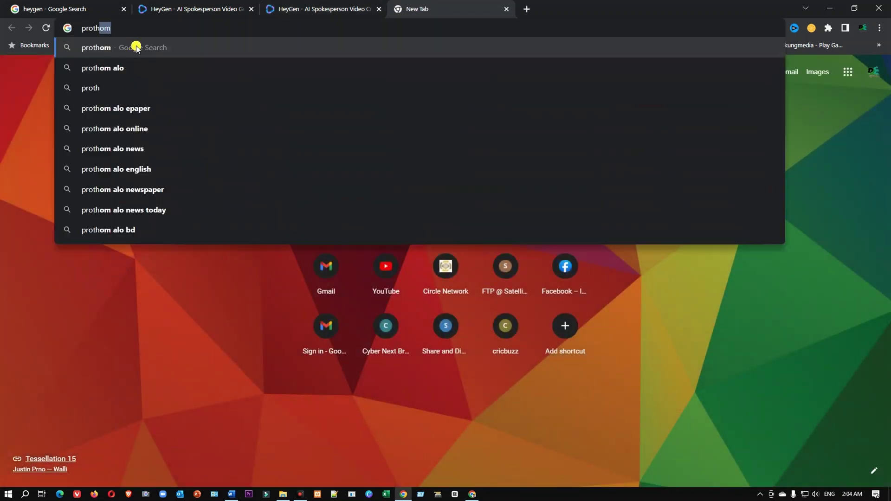
click(135, 67)
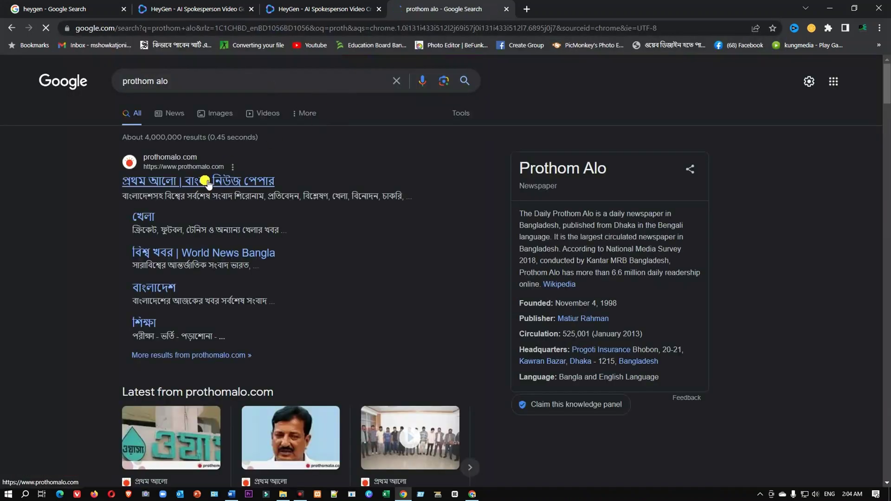
click(253, 179)
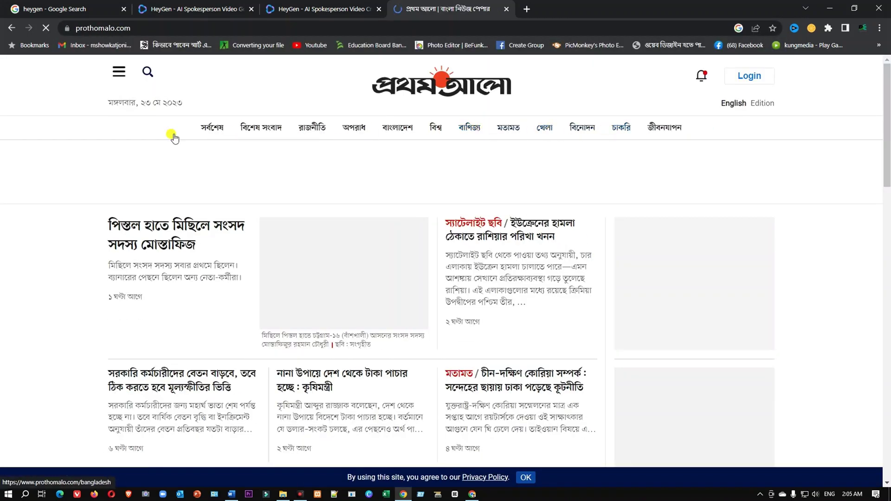
click(119, 73)
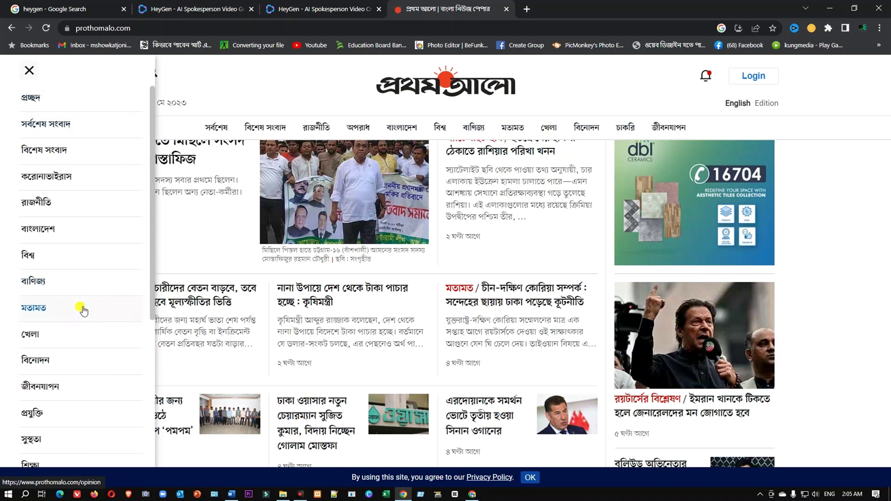
click(58, 415)
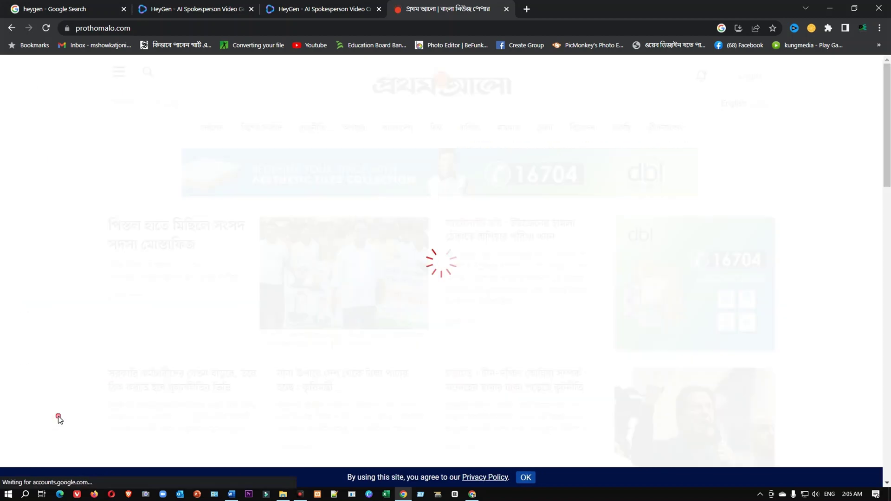
scroll(383, 284, down, 2)
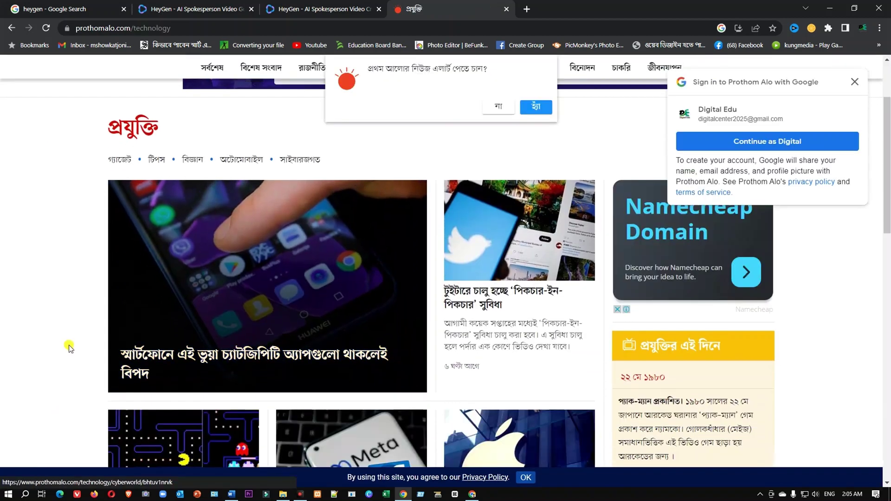
Open the fake ChatGPT apps article and copy the first three sentences of its opening paragraph.
click(273, 365)
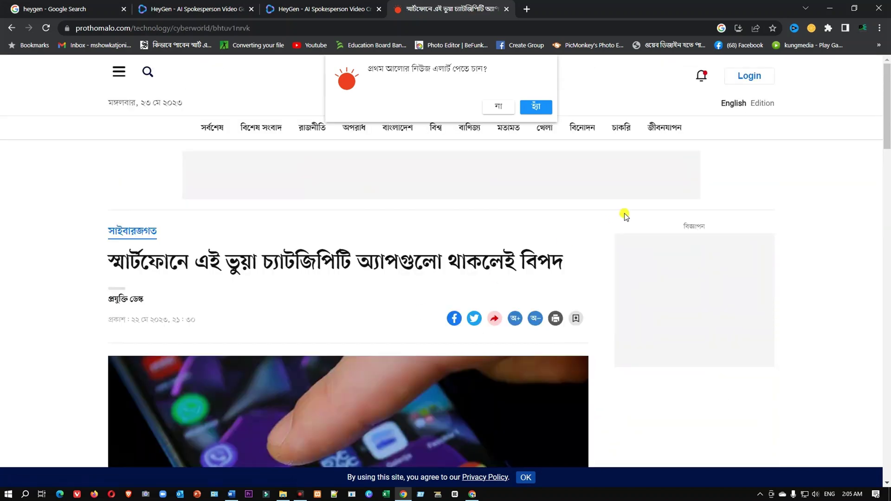
scroll(625, 214, down, 5)
scroll(624, 215, down, 5)
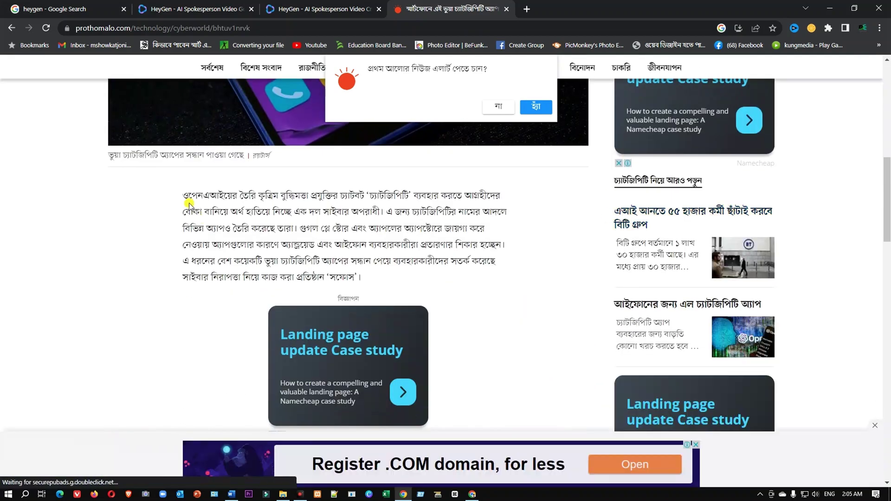
drag(183, 195, 193, 202)
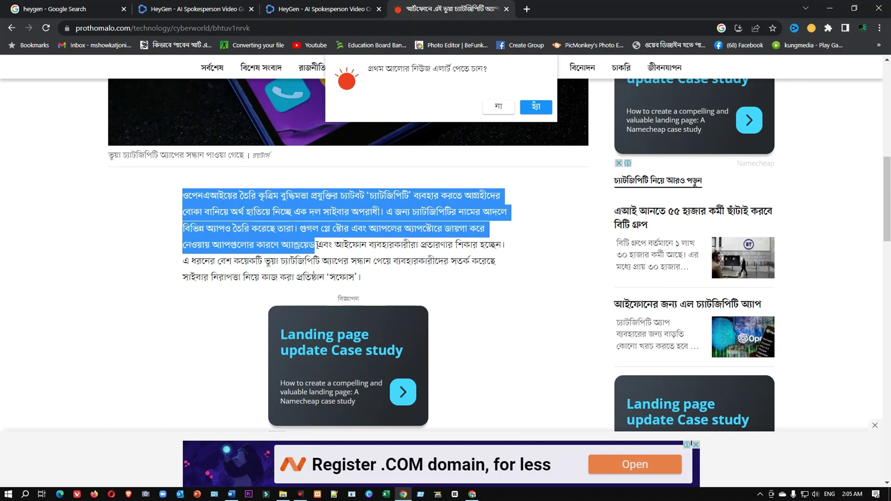
drag(316, 245, 299, 235)
key(ctrl+c)
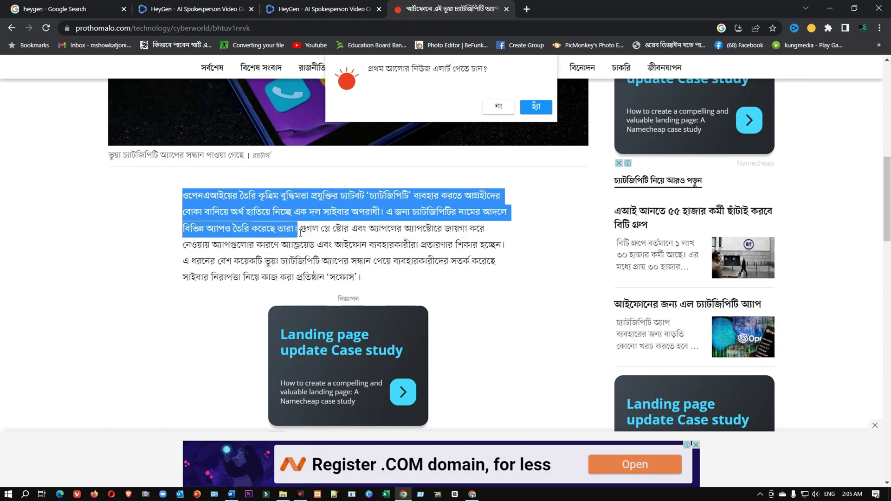
right_click(331, 215)
click(357, 225)
Paste the copied Bengali paragraph over scene one's English text script.
click(319, 11)
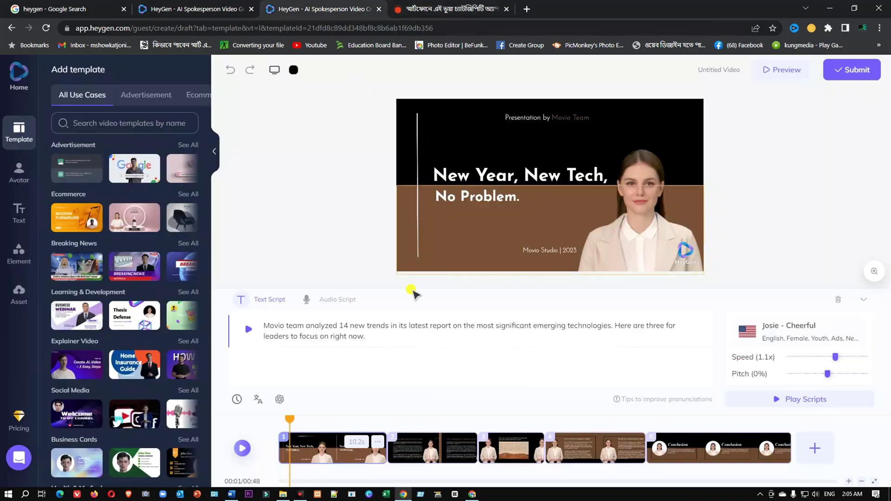
drag(364, 338, 253, 317)
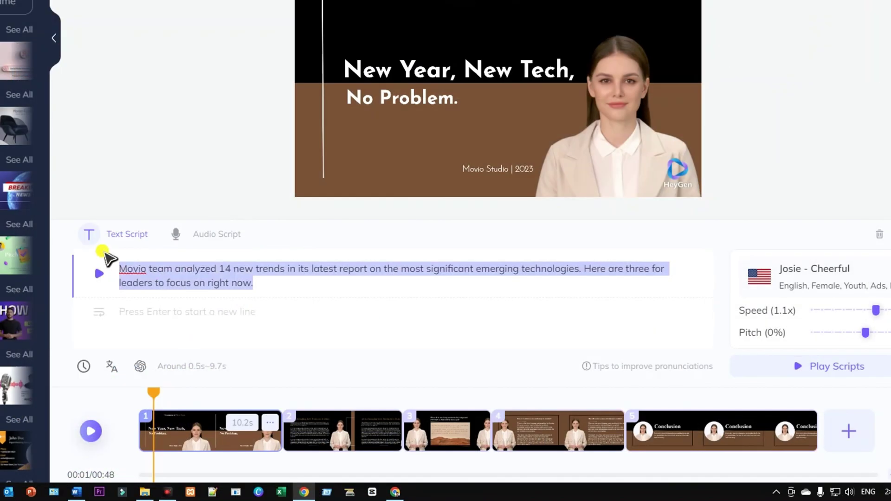
key(ctrl+v)
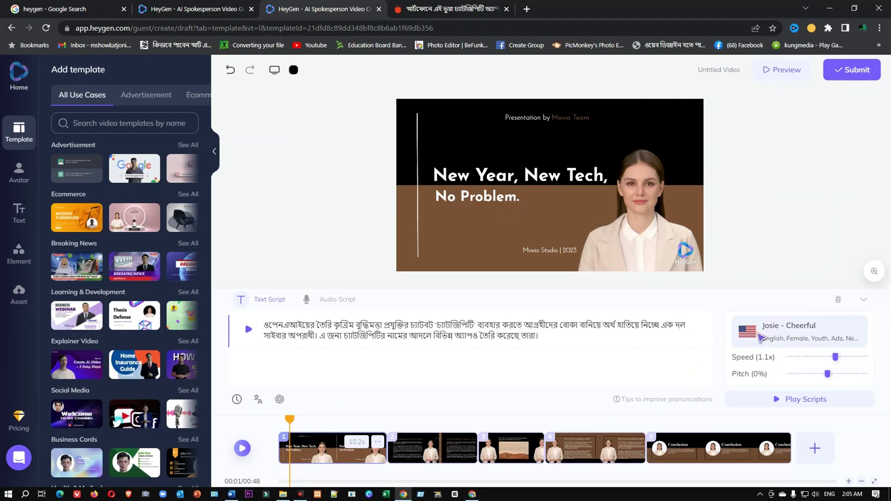
Change the narration voice to the Bangla voice Nabanita - Natural.
click(750, 278)
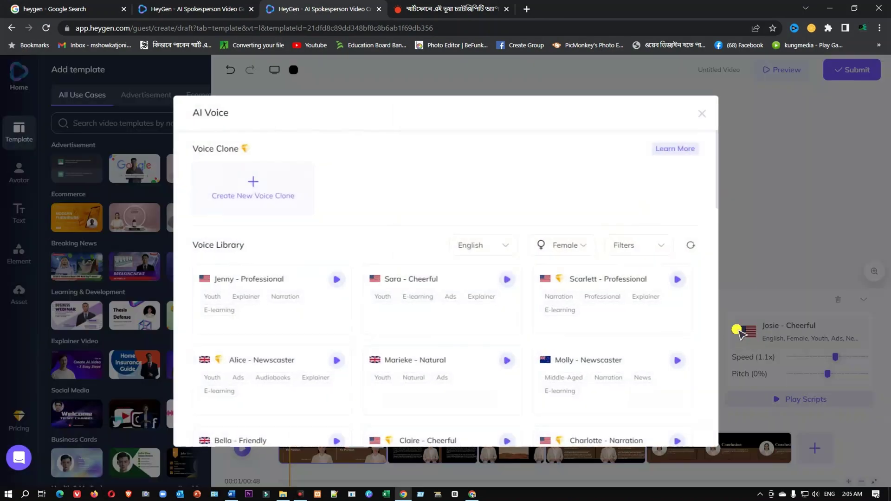
click(494, 247)
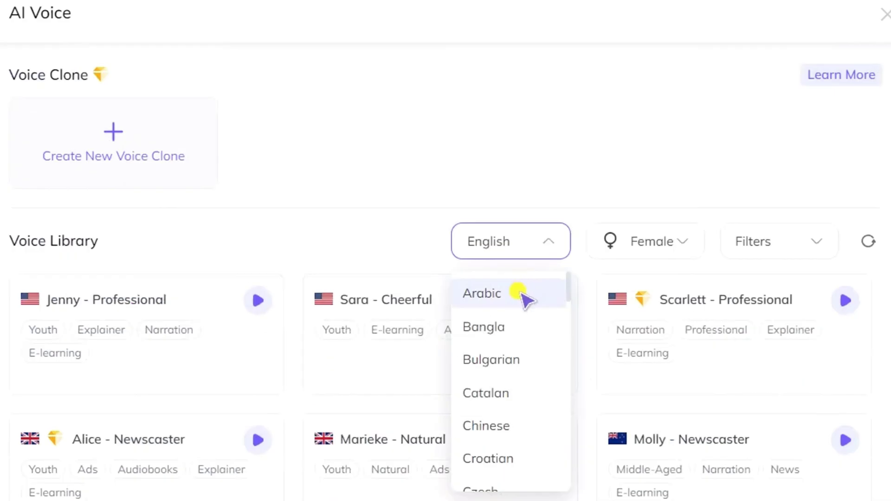
click(511, 330)
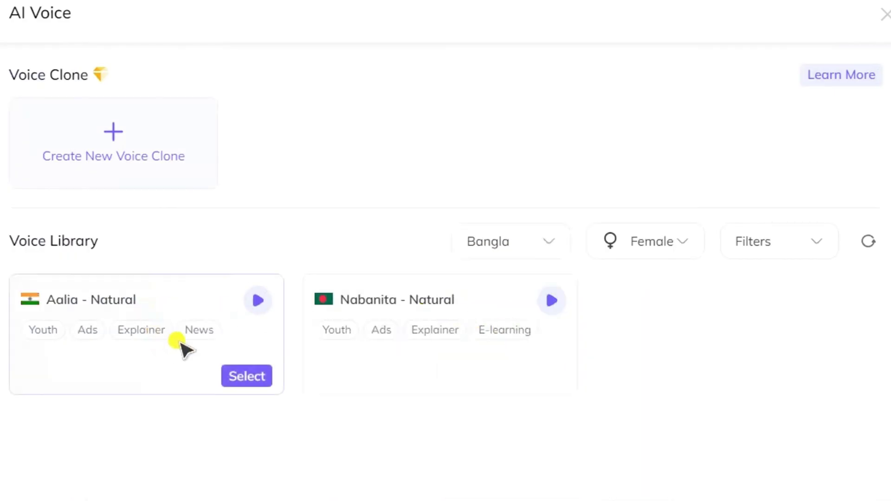
mouse_move(412, 347)
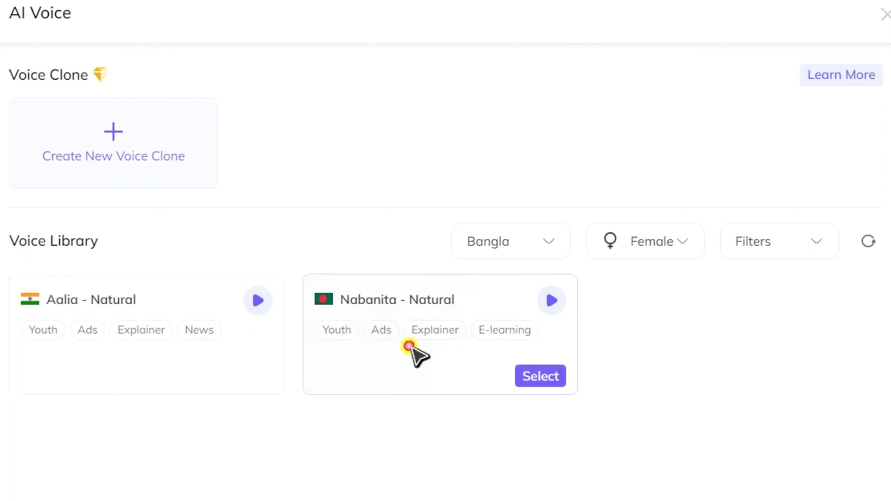
click(548, 378)
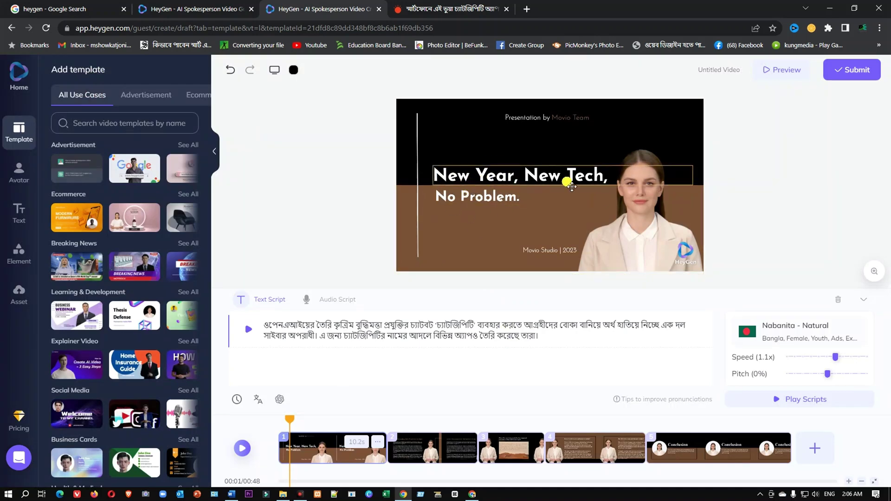
Copy the Bengali headline from the Prothom Alo article.
click(467, 5)
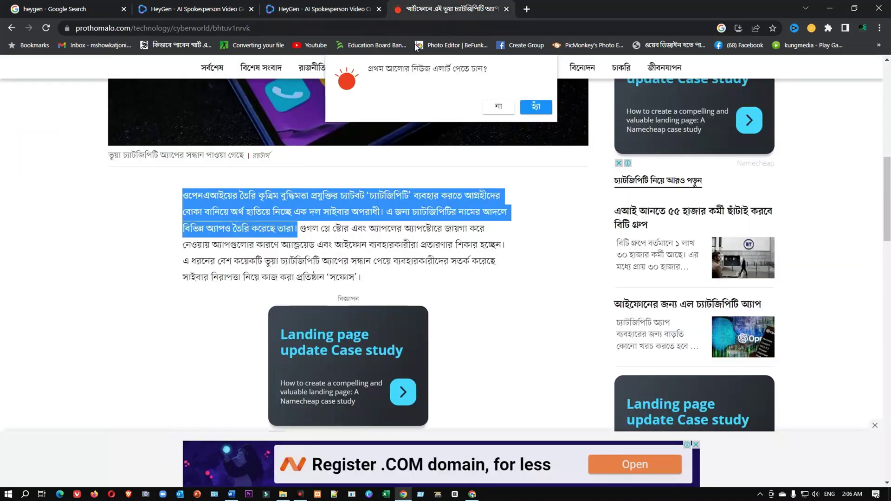
scroll(320, 262, up, 10)
drag(107, 265, 565, 270)
key(ctrl+c)
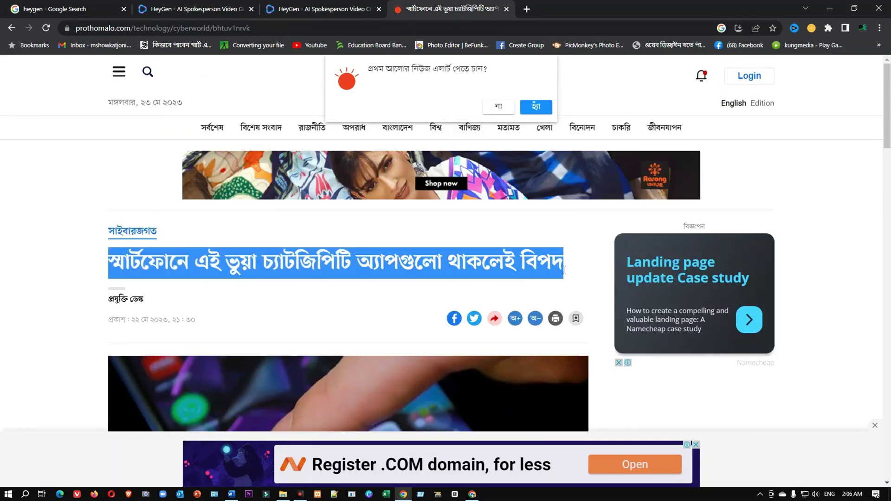
right_click(550, 264)
click(563, 272)
click(307, 5)
Paste the headline over the 'New Year, New Tech,' title and shrink its box to fit.
click(463, 181)
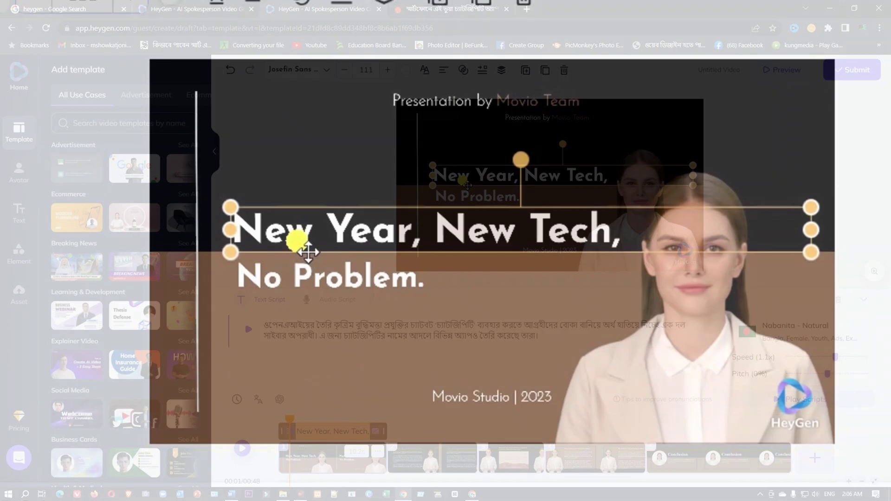
right_click(464, 182)
triple_click(548, 176)
right_click(548, 178)
mouse_move(587, 226)
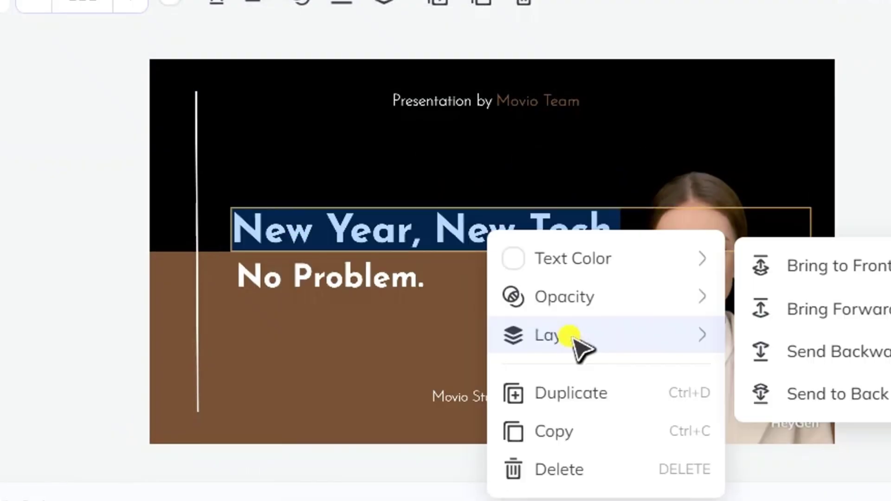
key(ctrl+v)
drag(237, 305, 242, 199)
click(487, 188)
click(459, 188)
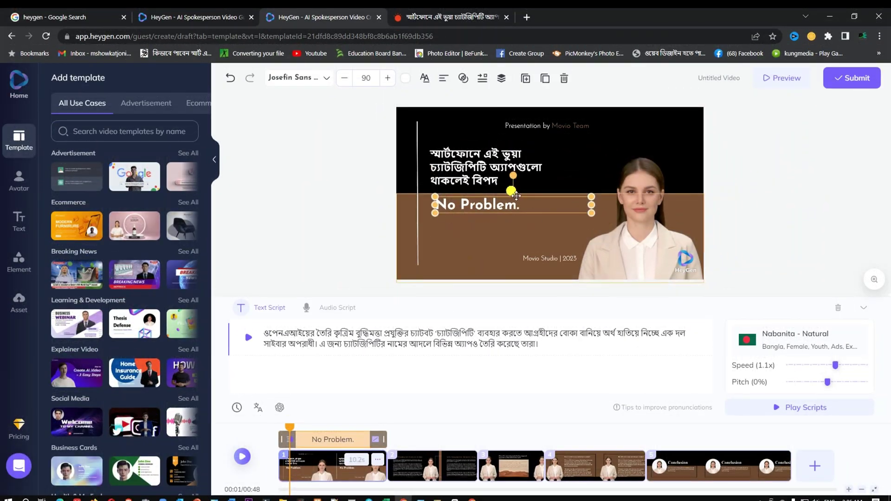
Select the byline প্রযুক্তি ডেস্ক in the Prothom Alo article.
click(434, 17)
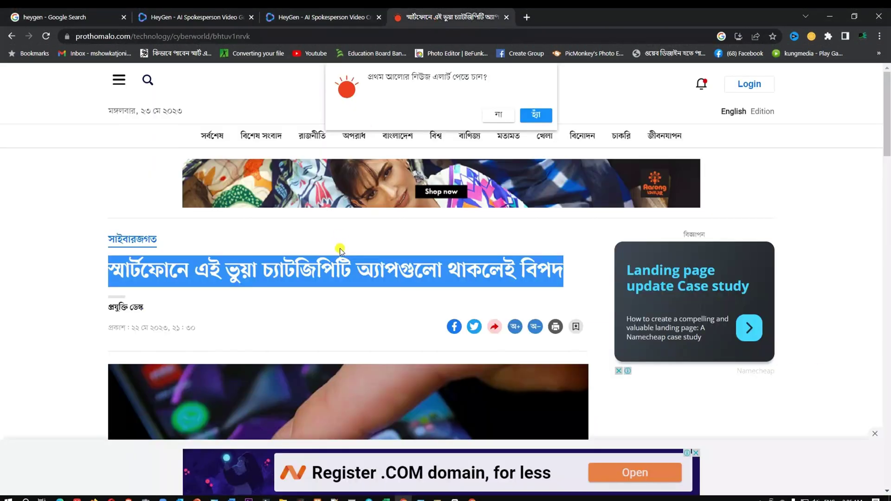
scroll(356, 249, down, 2)
scroll(356, 249, down, 5)
scroll(356, 249, up, 5)
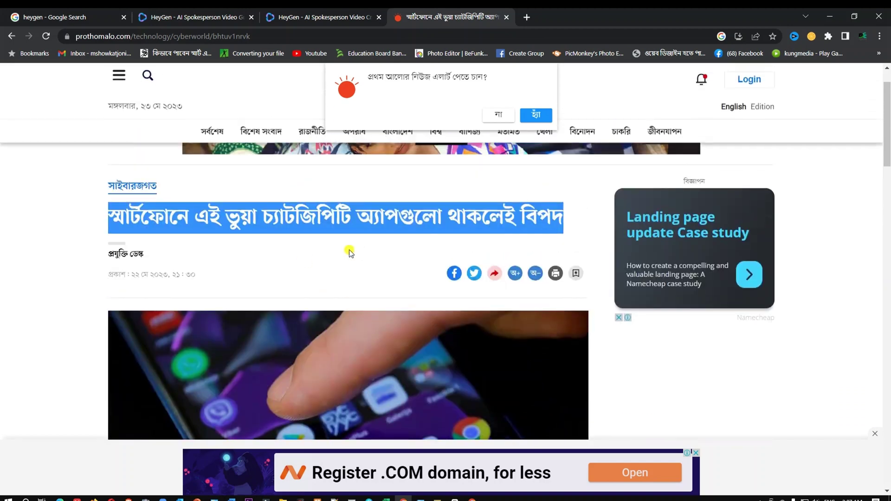
drag(147, 262, 96, 255)
key(ctrl+c)
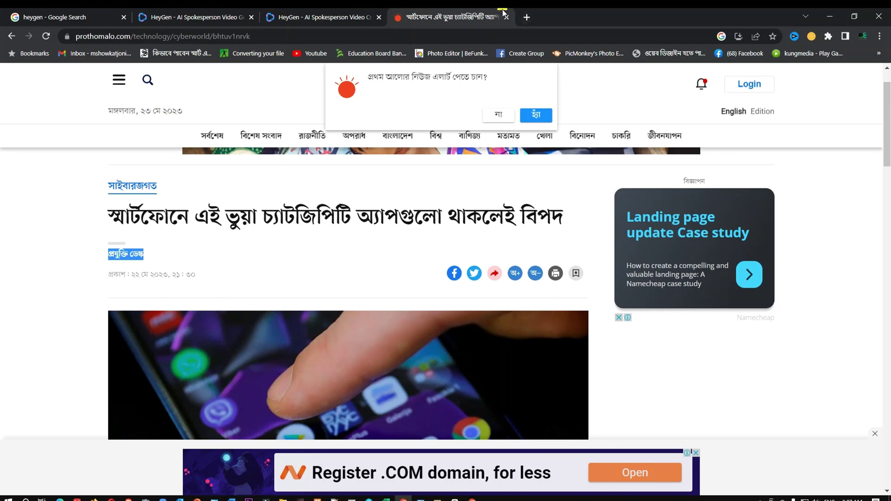
Paste the byline over 'No Problem.' and shrink its text box.
click(342, 12)
drag(522, 207, 413, 210)
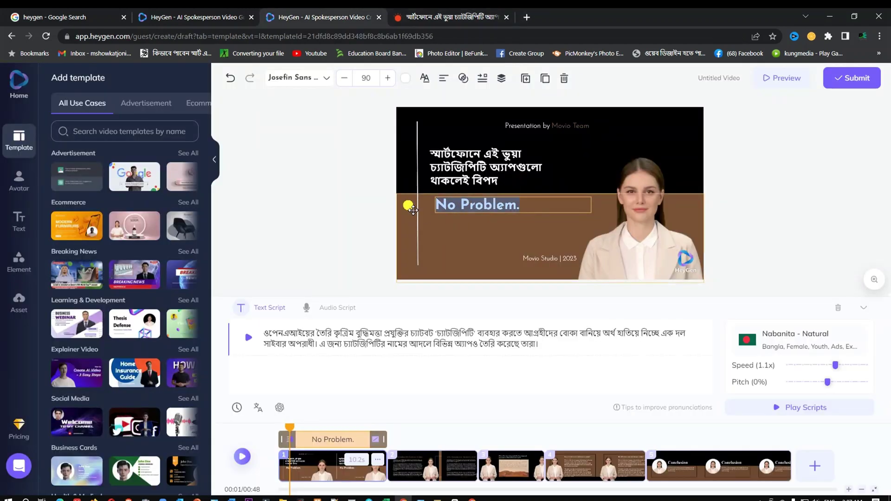
key(ctrl+v)
click(559, 218)
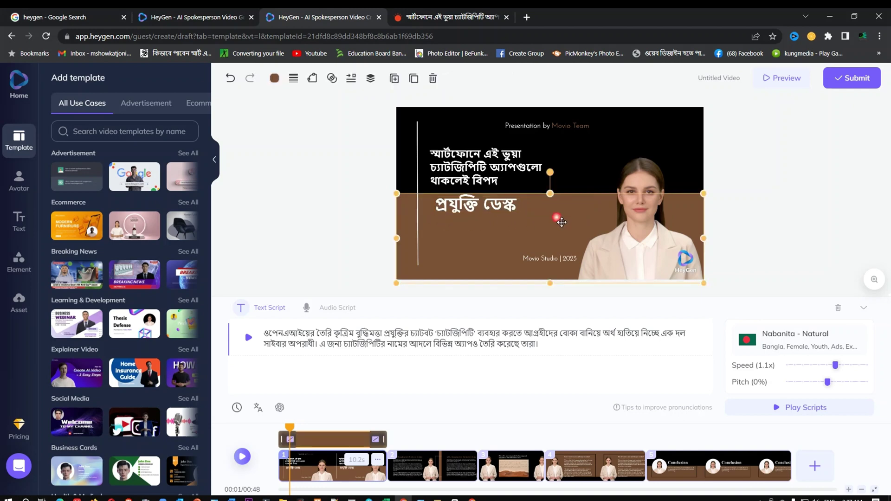
click(566, 214)
drag(589, 212, 534, 217)
click(426, 274)
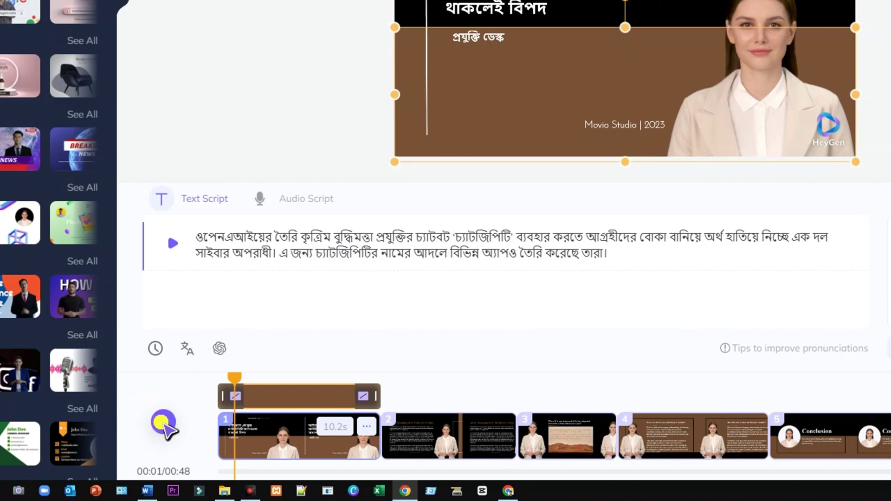
click(162, 422)
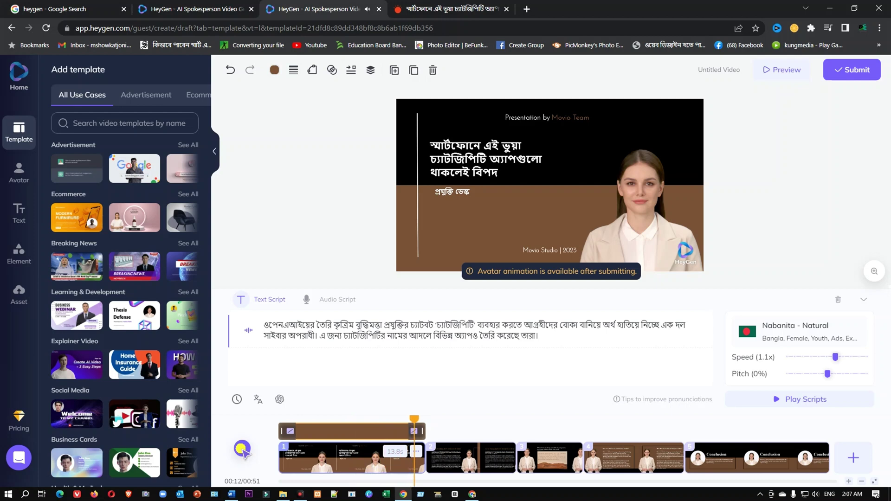
click(242, 449)
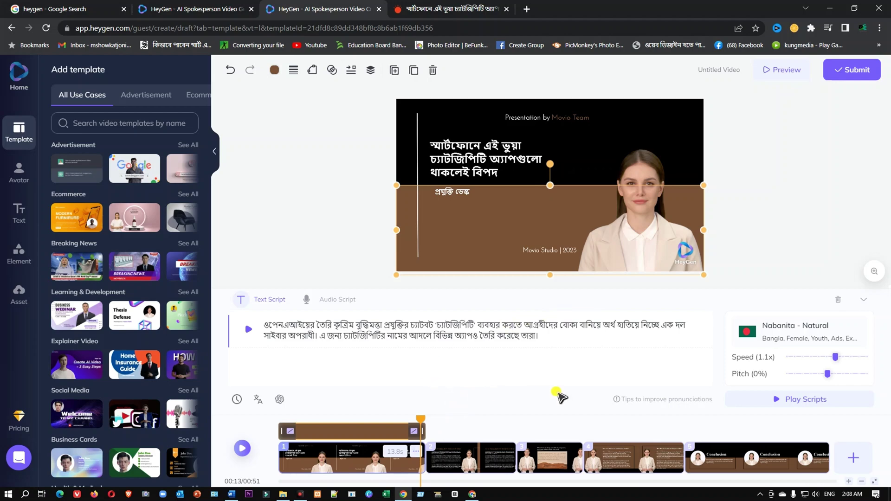
Submit the video and sign in to HeyGen with a Google account.
click(853, 70)
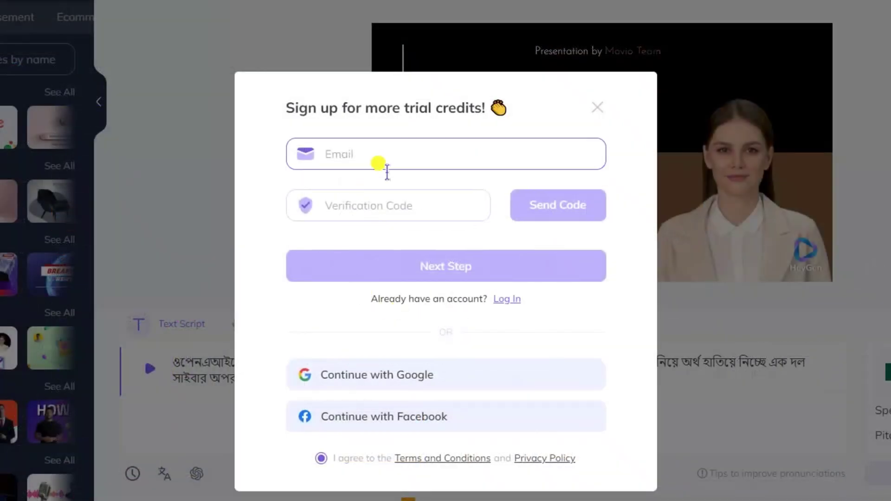
click(391, 168)
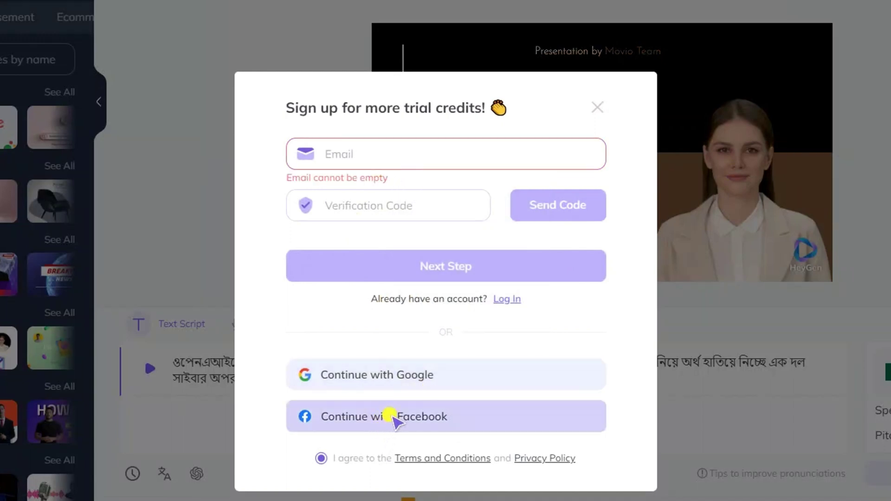
click(407, 380)
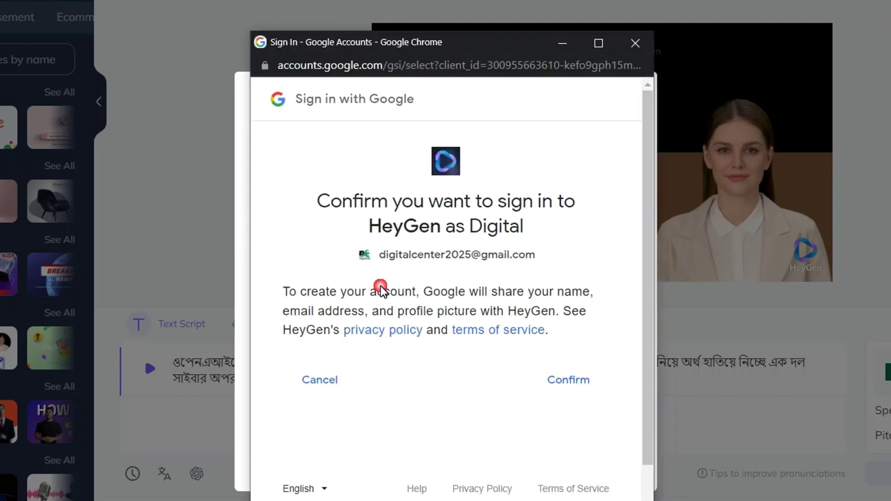
click(567, 394)
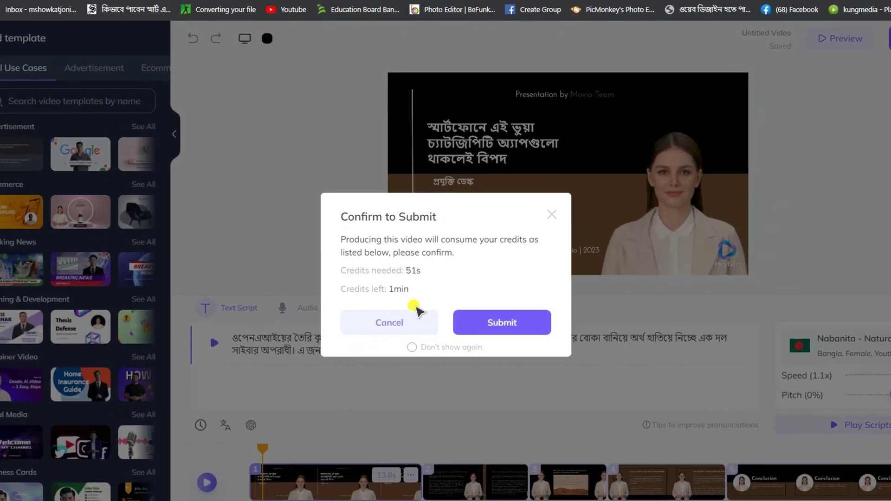
Confirm submission of the 51s video in the Confirm to Submit dialog.
click(513, 328)
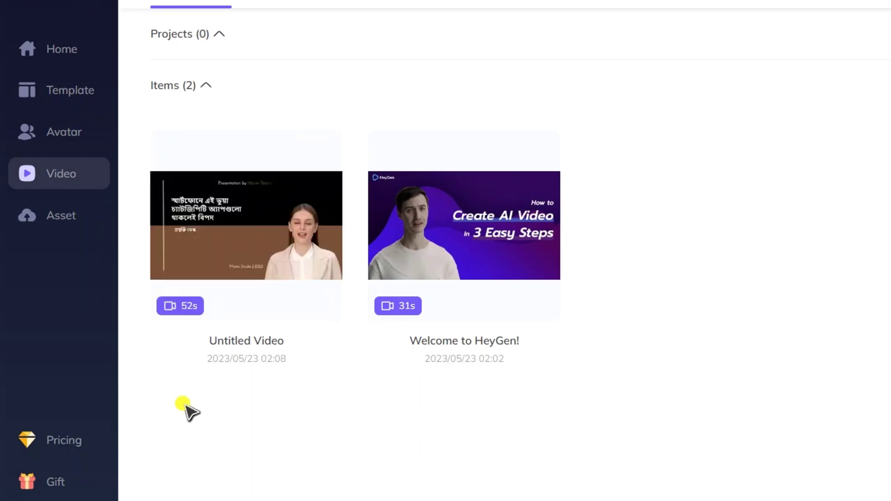
Download the 52s Untitled Video from the video library as Untitled Video.mp4 (7.1 MB).
mouse_move(244, 225)
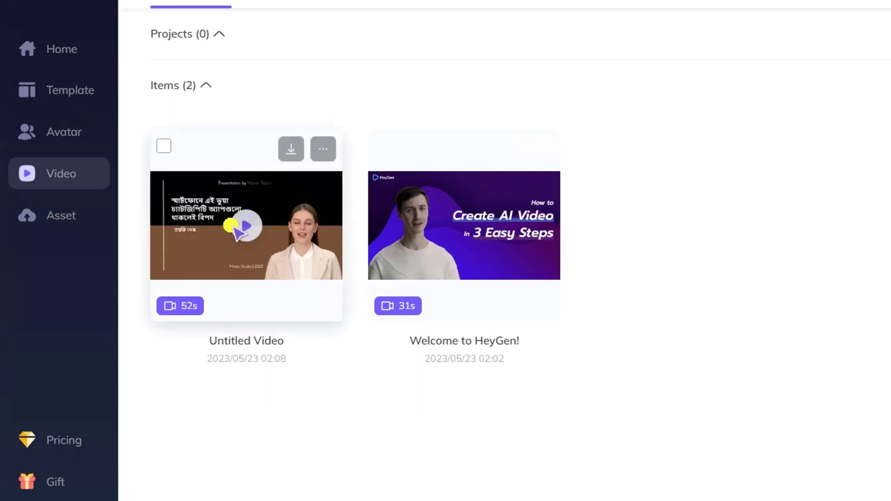
click(291, 150)
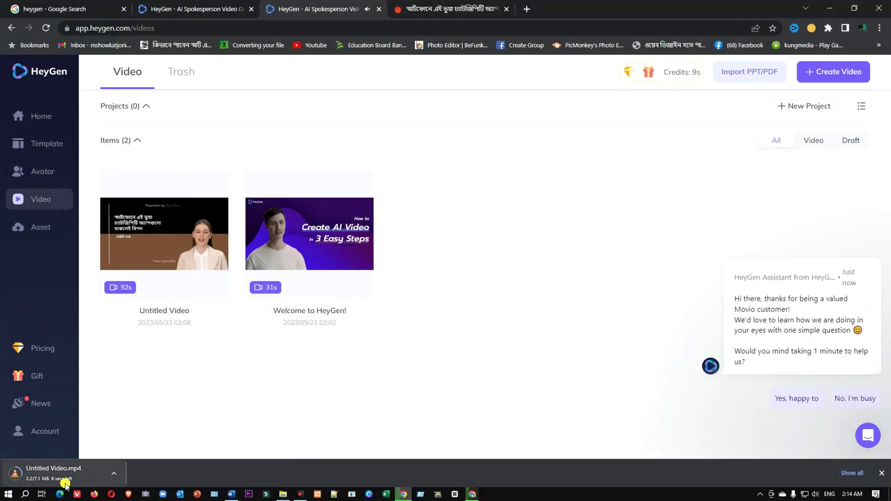
click(42, 478)
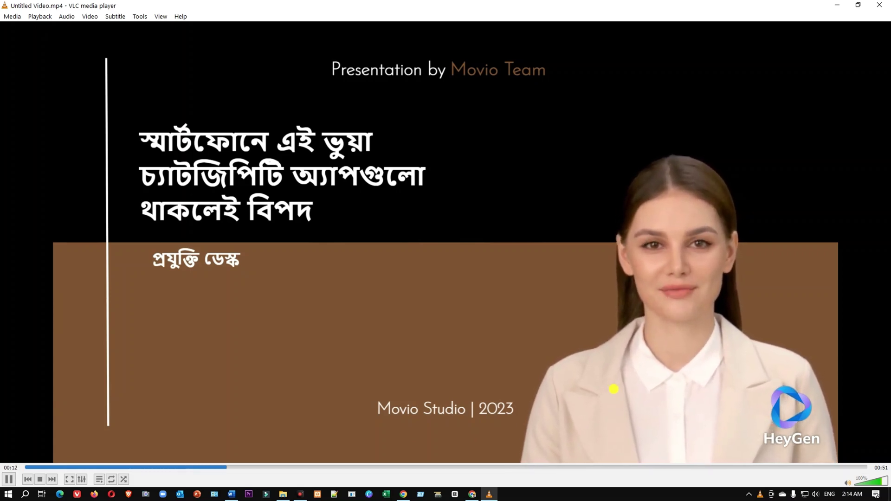
key(ctrl+q)
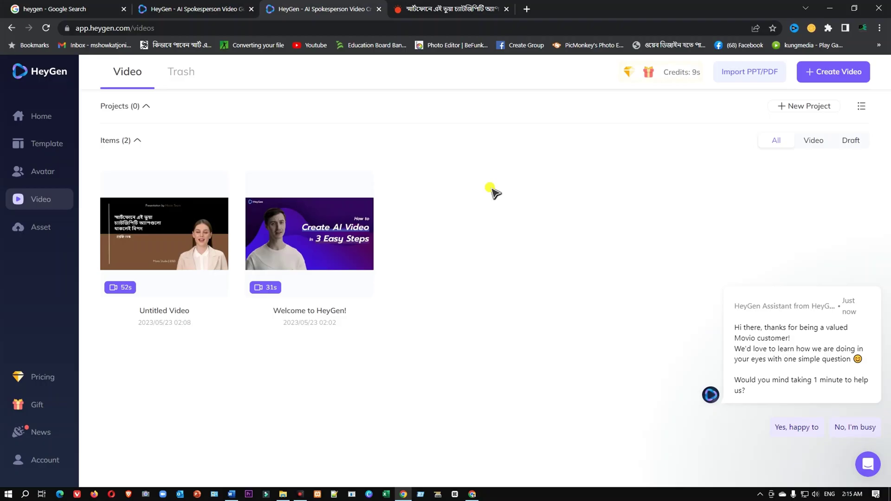